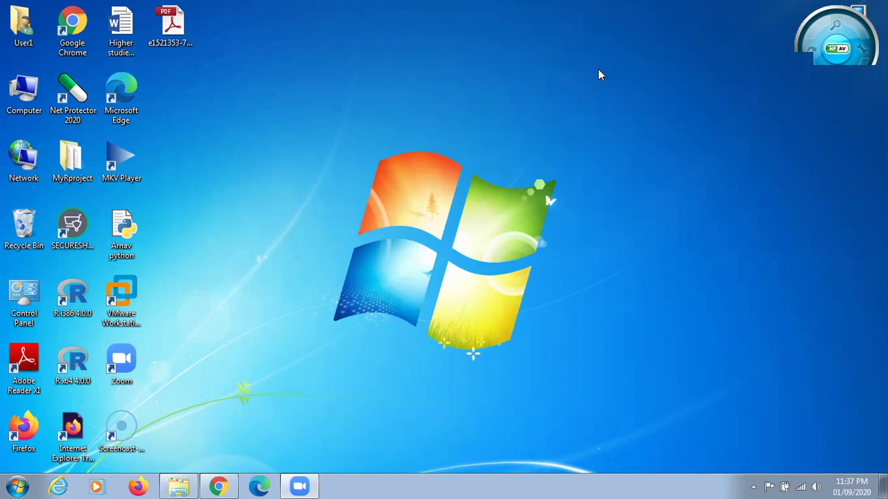
Step: Open the Computer item's system properties from the desktop
left_click(29, 104)
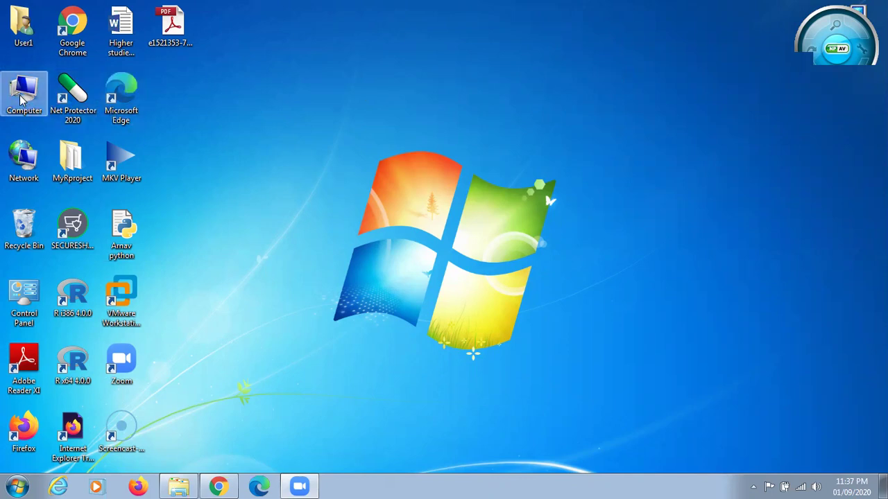
right_click(21, 99)
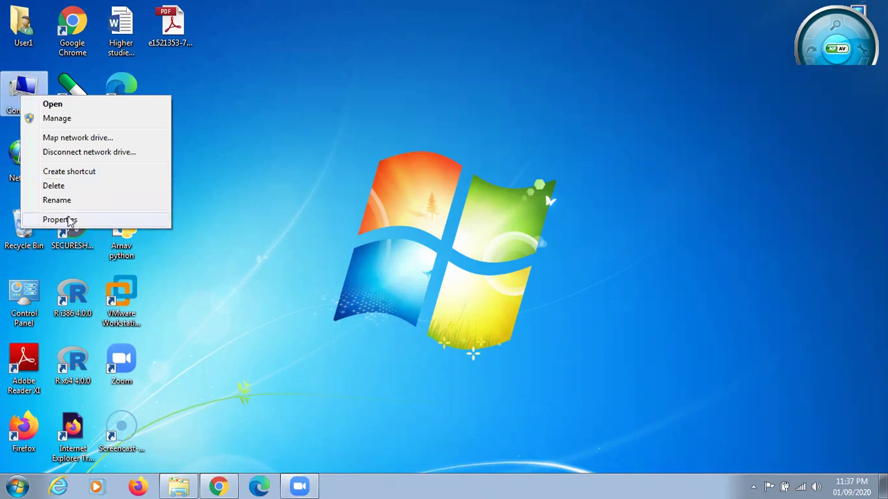
left_click(68, 220)
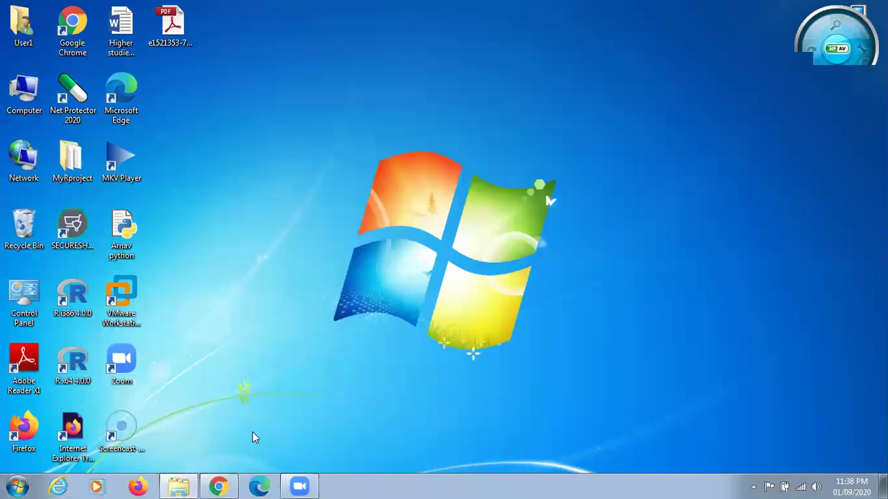
Step: Run a Google search for 'jdk 8 download' in Chrome
left_click(218, 486)
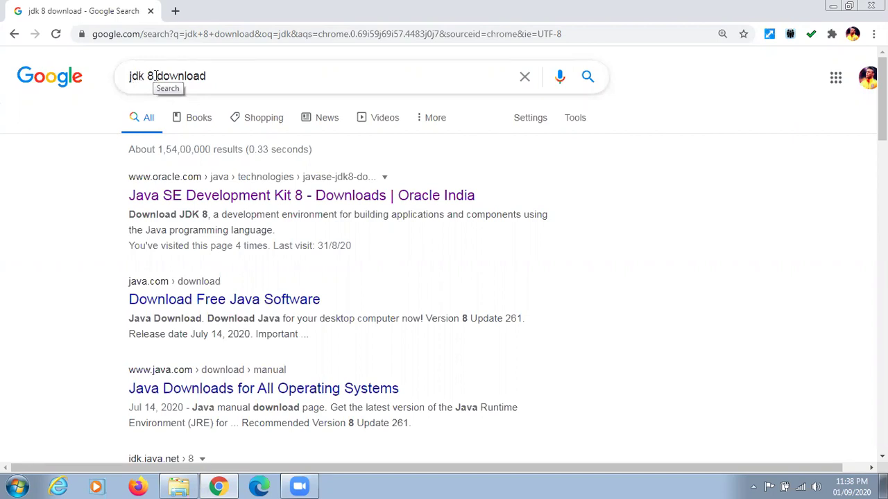
left_click(221, 76)
key("Return")
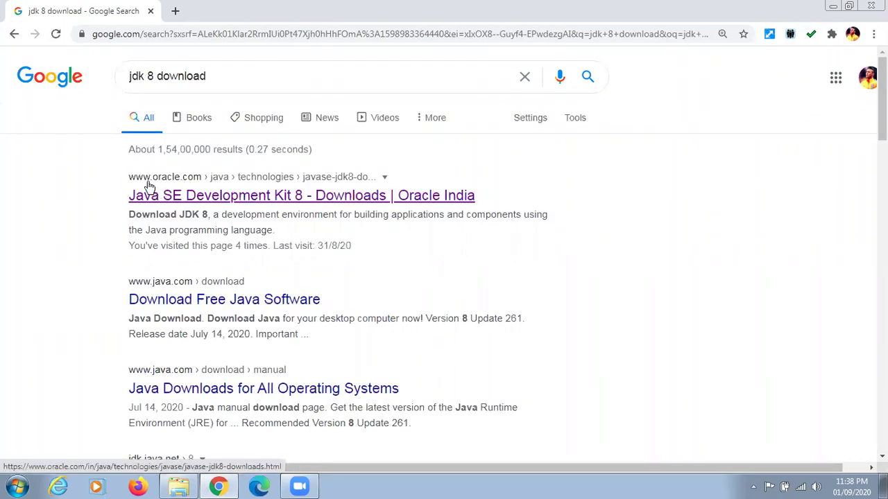
Step: Open Oracle's Java SE Development Kit 8 Downloads result and scroll to the Windows x64 installer row
left_click(200, 197)
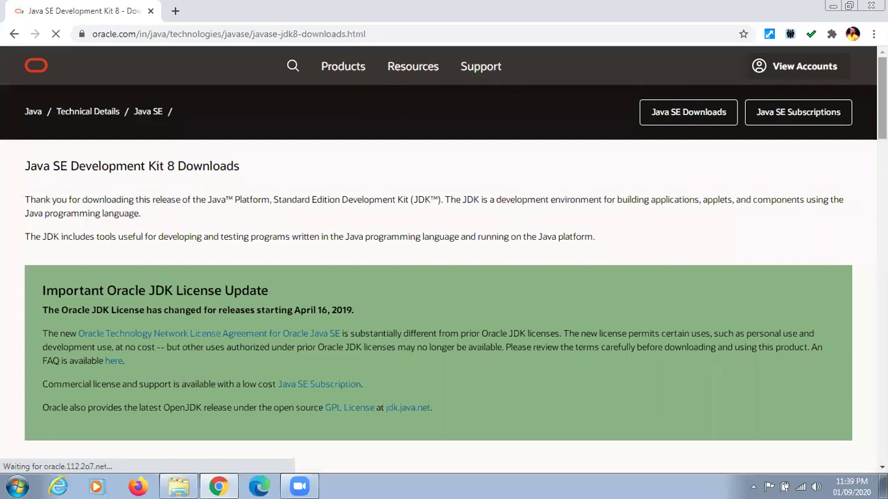
scroll(444, 249, "down", 4)
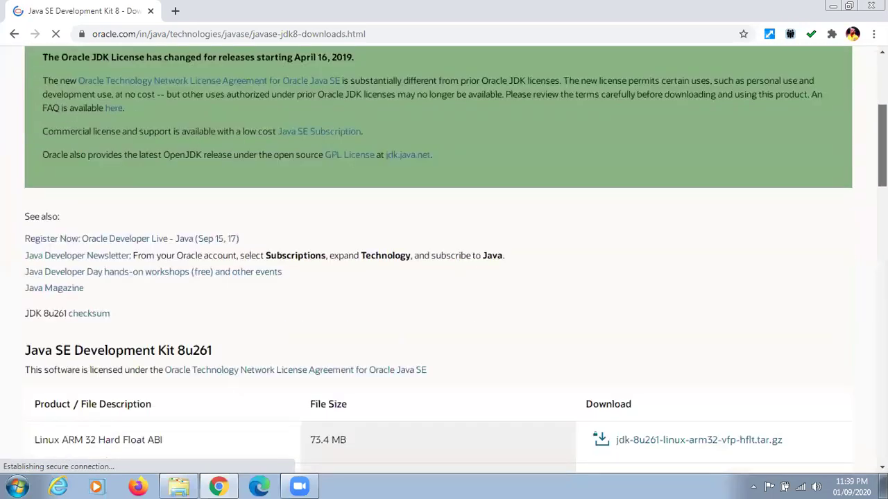
scroll(444, 256, "down", 3)
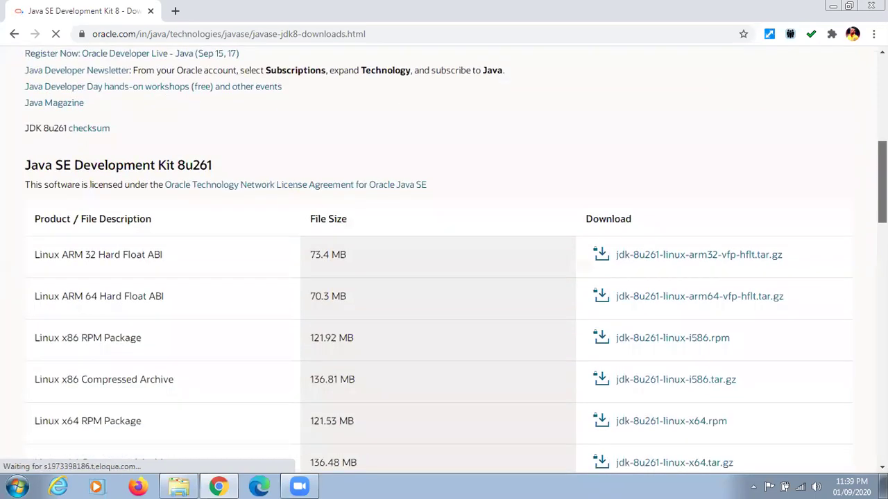
scroll(444, 256, "down", 1)
scroll(444, 257, "down", 1)
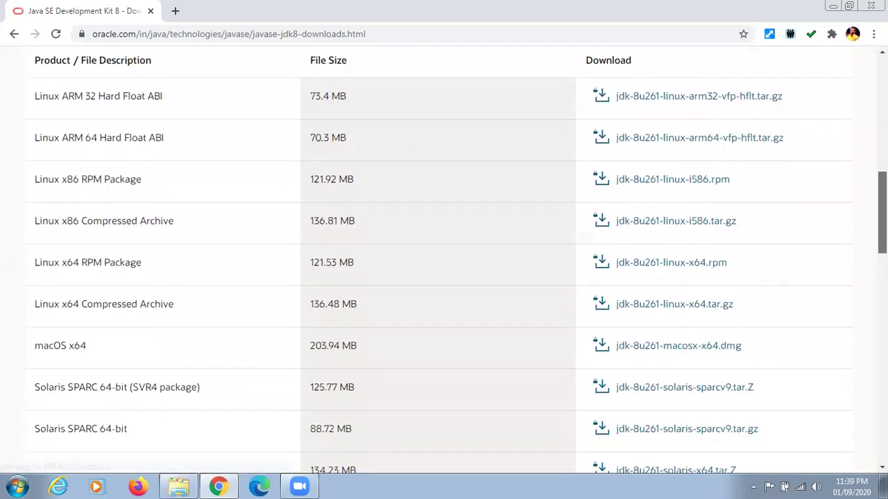
scroll(444, 256, "down", 3)
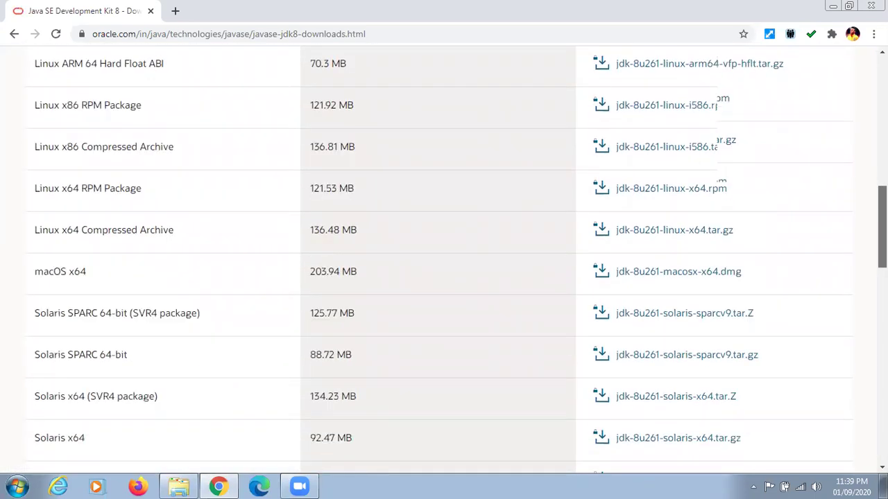
scroll(444, 256, "down", 1)
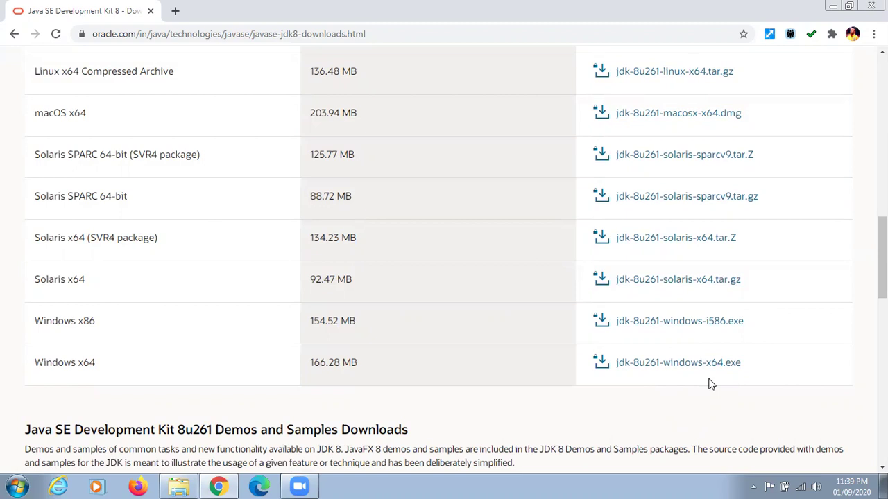
Step: Try downloading jdk-8u261-windows-x64.exe with the license accepted, then return from the Oracle sign-in page and retry
left_click(660, 368)
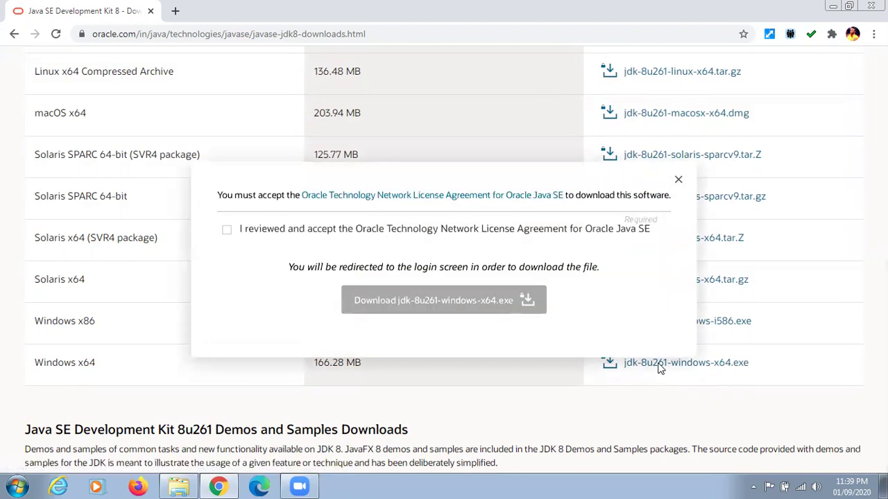
left_click(227, 231)
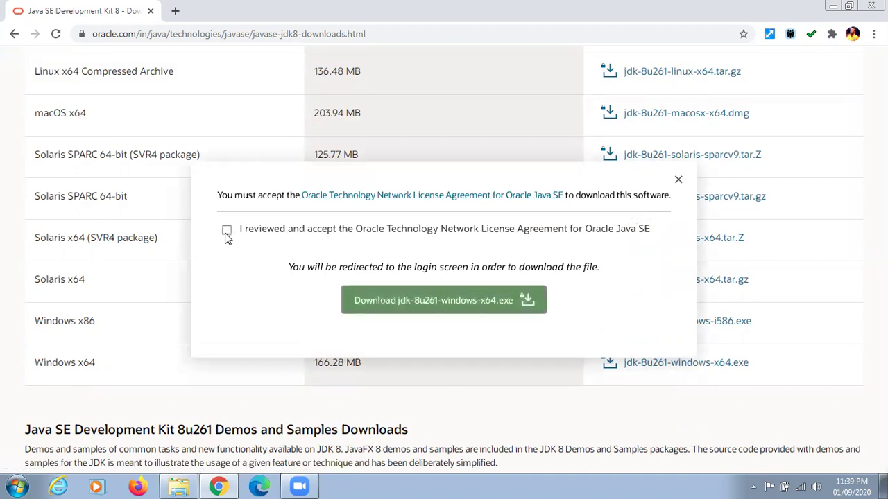
left_click(413, 302)
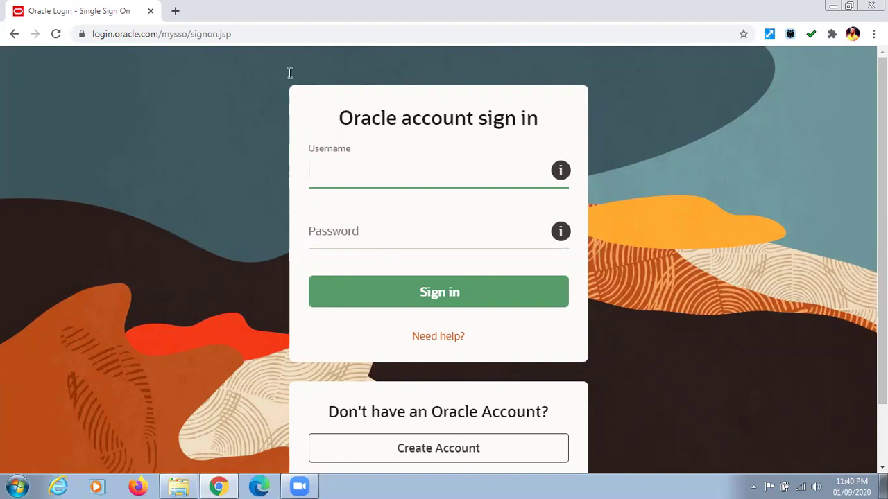
left_click(15, 35)
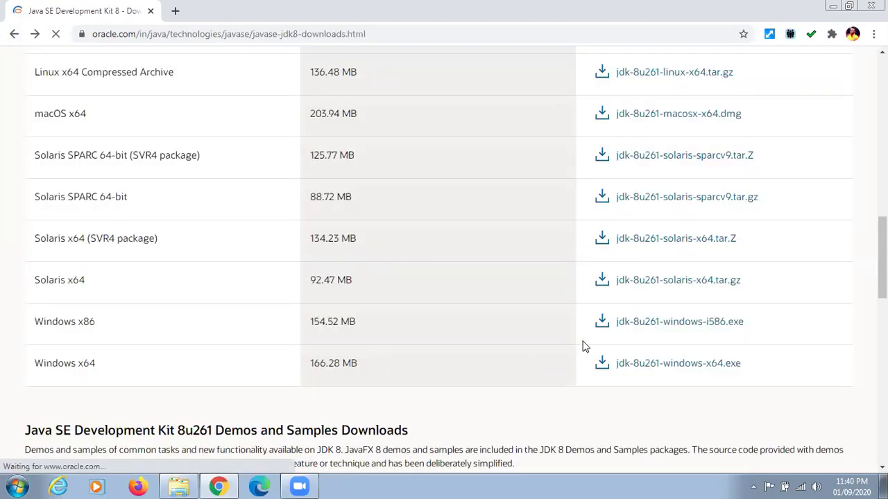
left_click(643, 366)
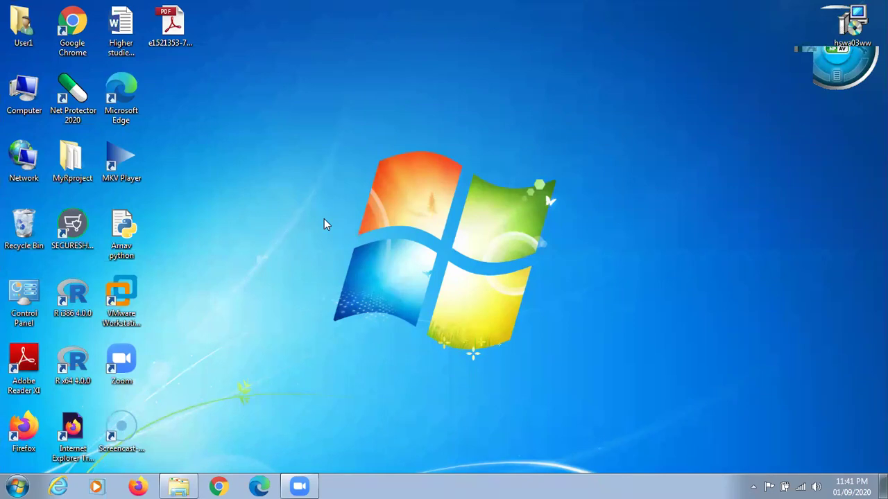
Step: Search Downloads for 'jdk', run the jdk-8u202-windows-x64 installer past the security warning, and close Explorer
left_click(179, 485)
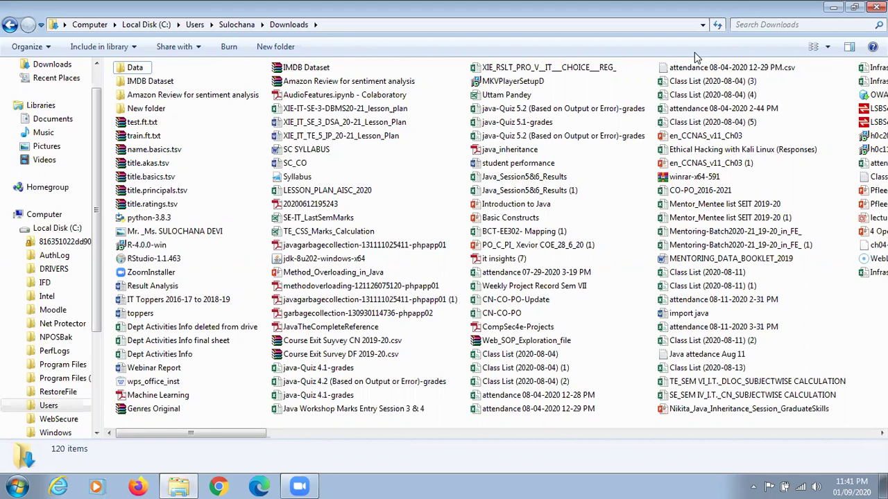
left_click(758, 24)
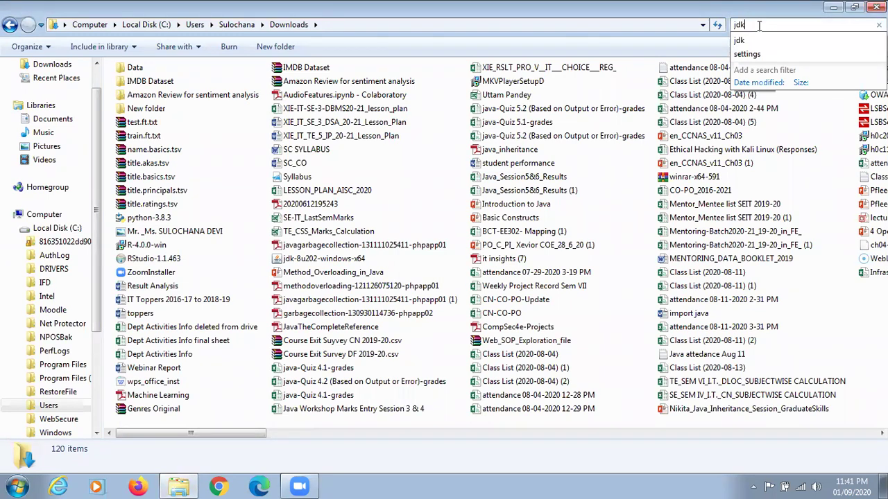
left_click(753, 41)
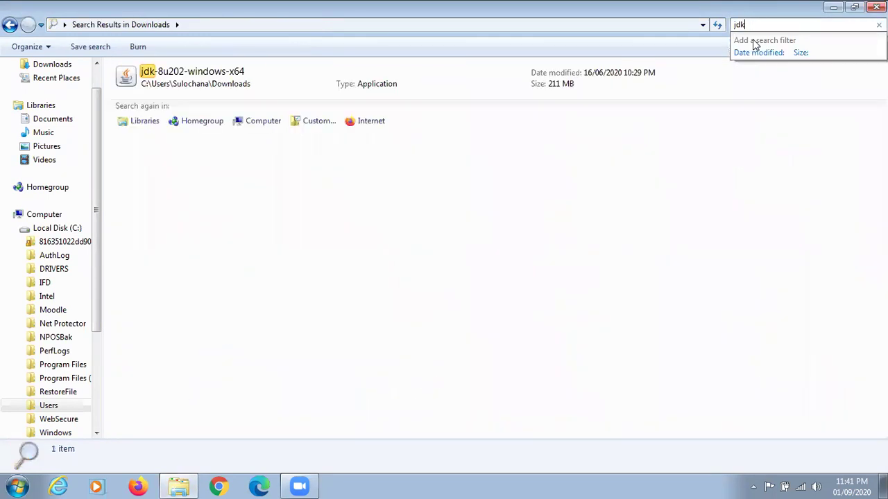
double_click(196, 75)
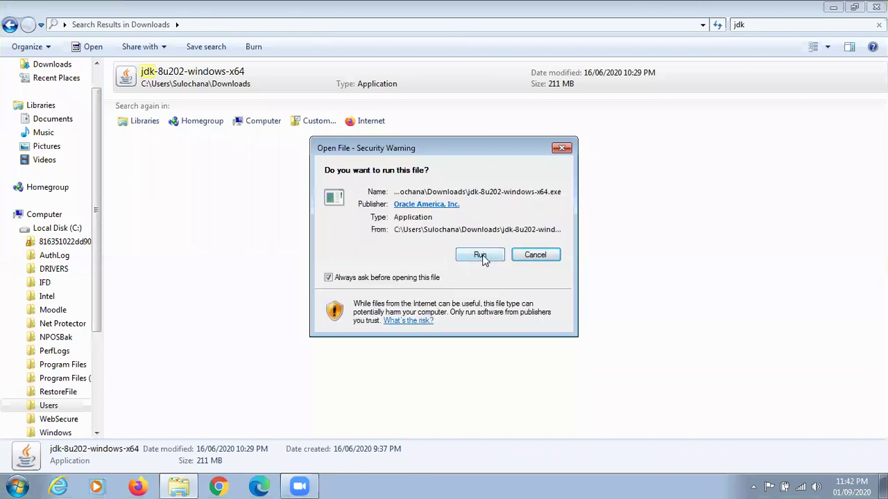
left_click(481, 255)
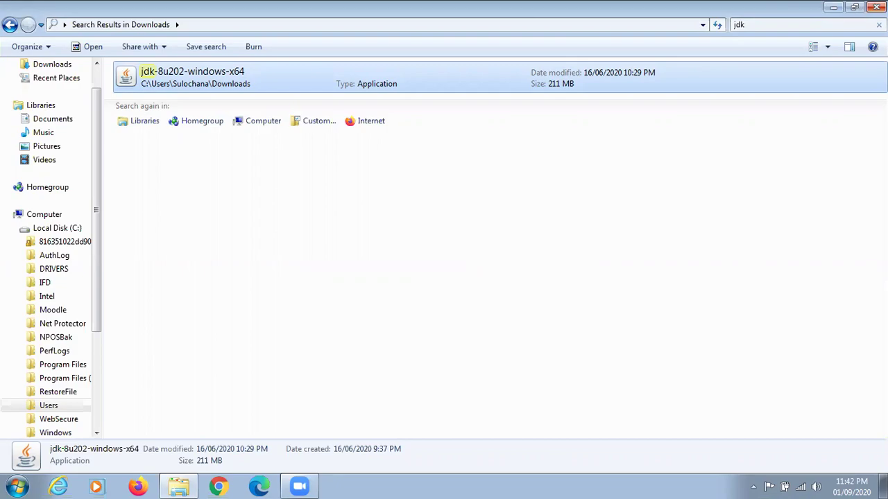
left_click(876, 7)
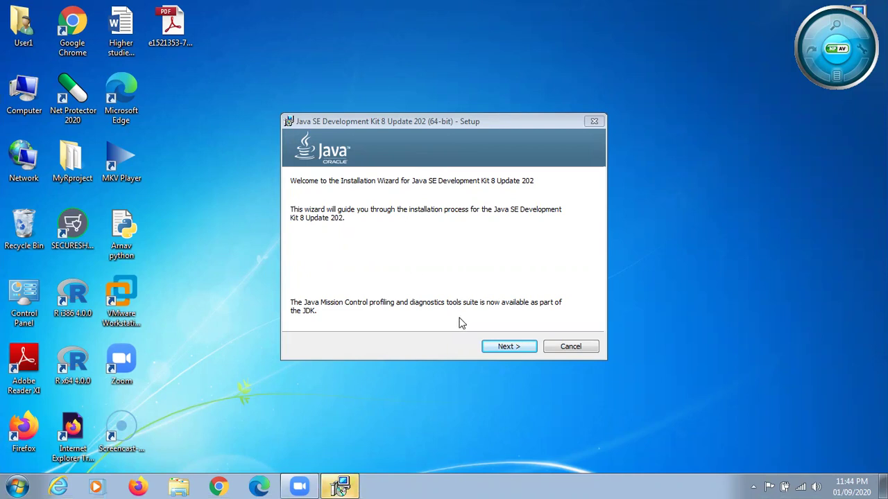
Step: Install JDK 8 Update 202 with the default features and close the finished setup wizard
left_click(509, 348)
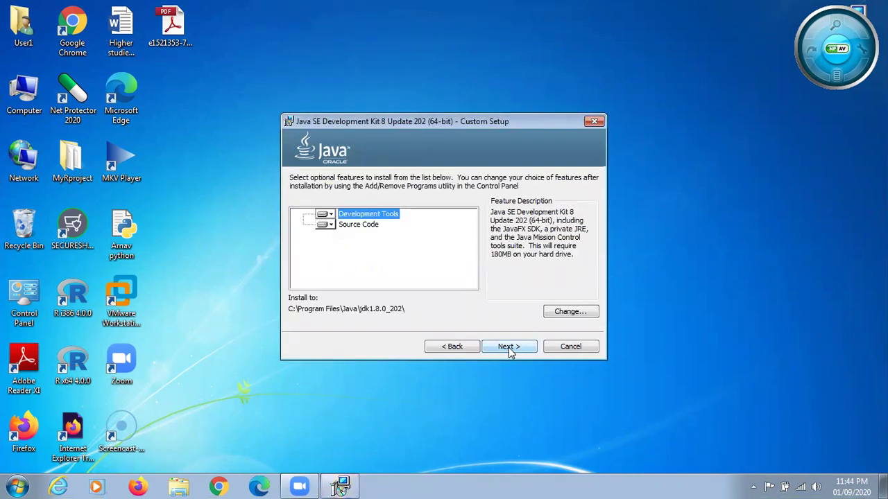
left_click(510, 348)
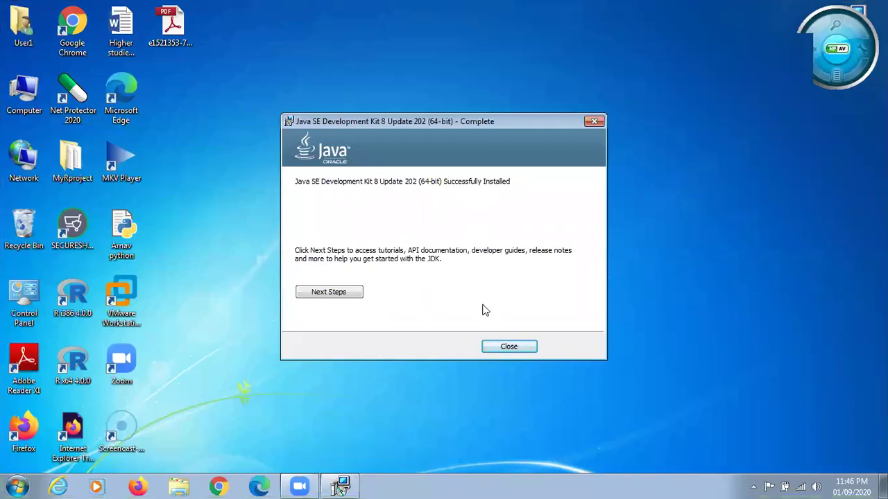
left_click(507, 346)
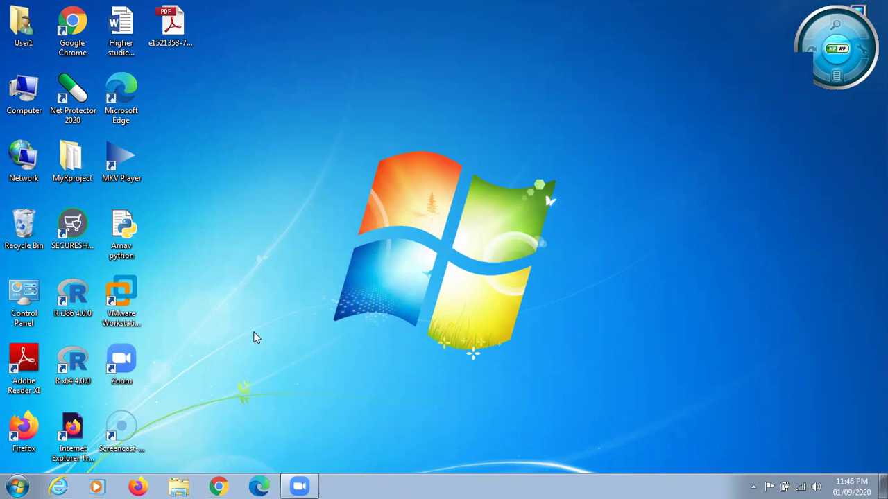
Step: Browse to C:\Program Files\Java\jdk1.8.0_202\bin in Windows Explorer
left_click(181, 486)
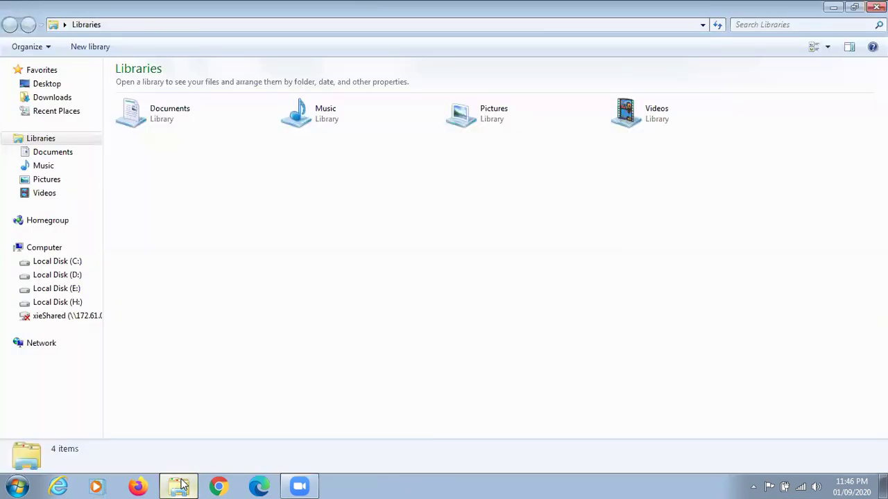
left_click(65, 265)
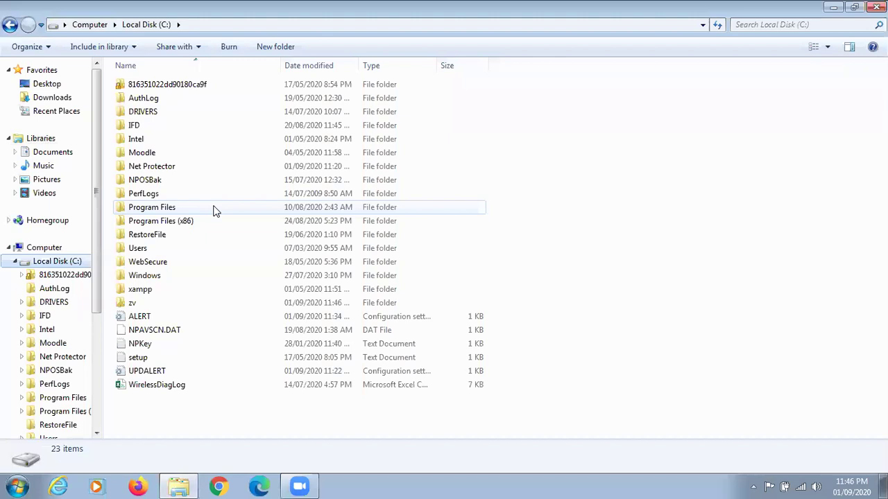
left_click(169, 211)
double_click(168, 210)
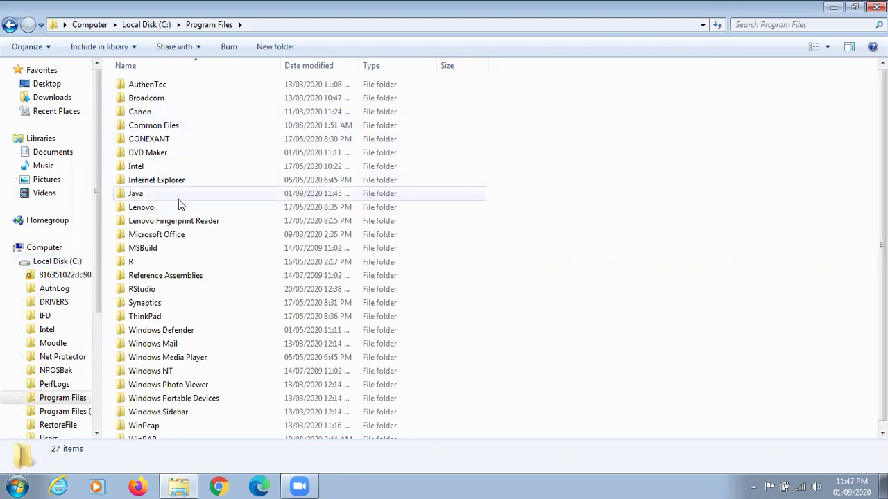
double_click(154, 197)
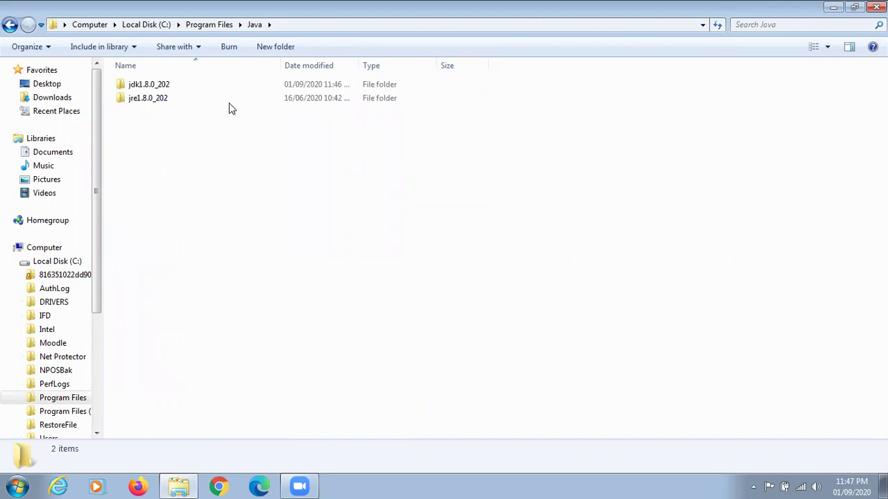
double_click(185, 86)
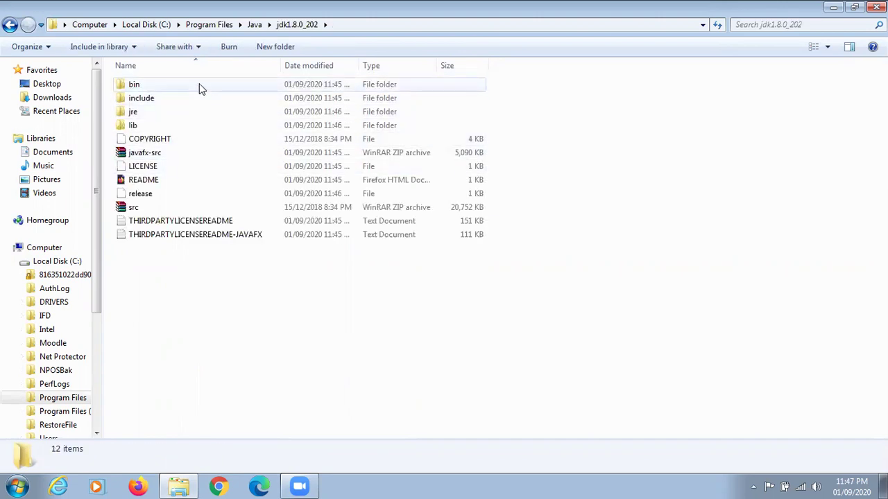
double_click(199, 84)
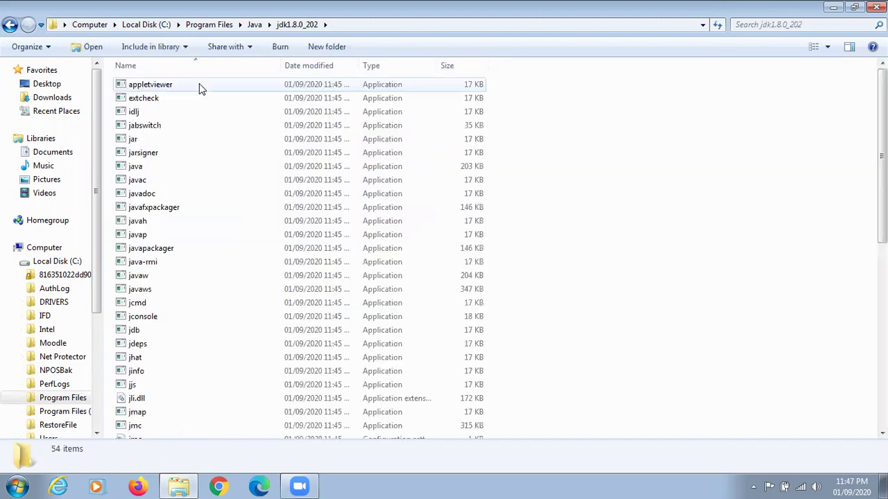
Step: Copy the bin folder's full path from the address bar and close Explorer
left_click(373, 22)
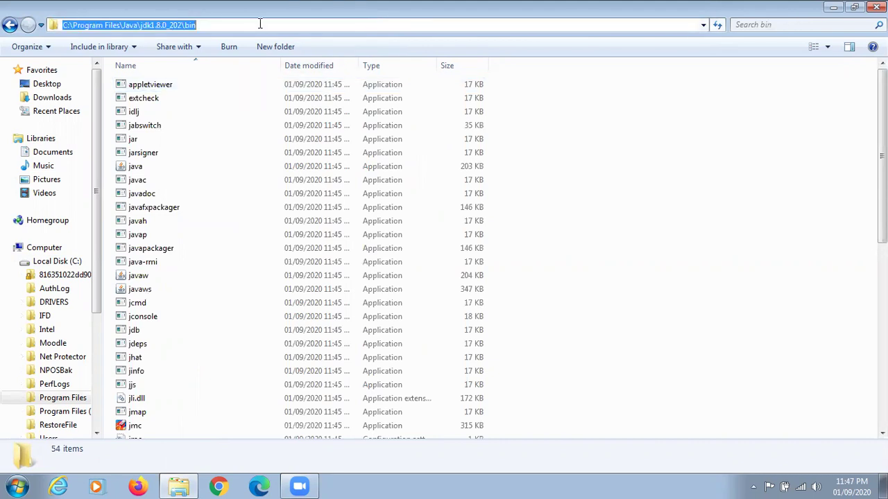
right_click(203, 24)
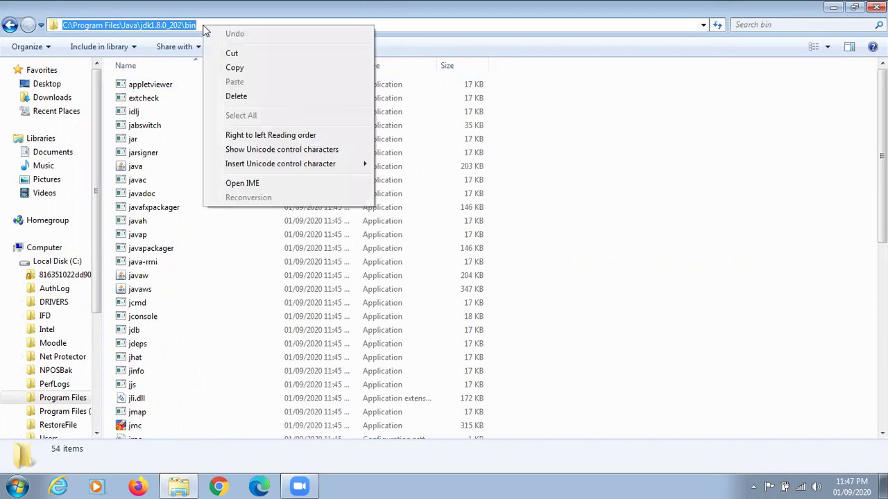
left_click(228, 72)
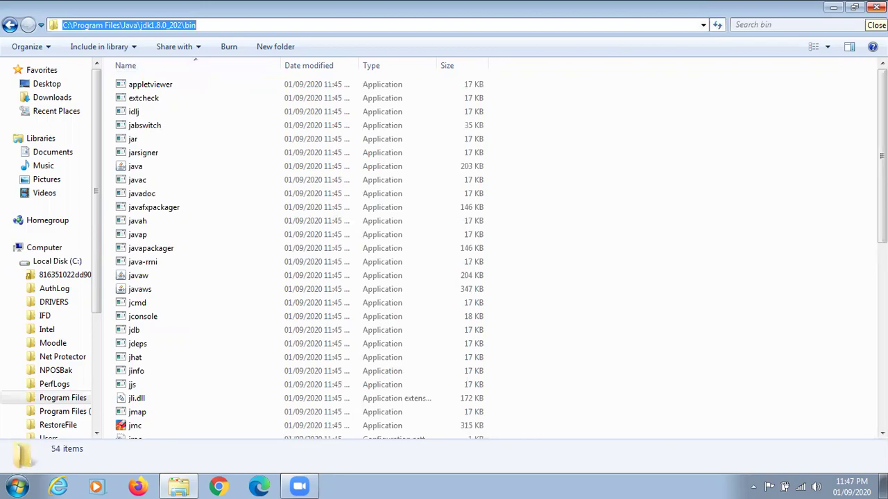
left_click(877, 6)
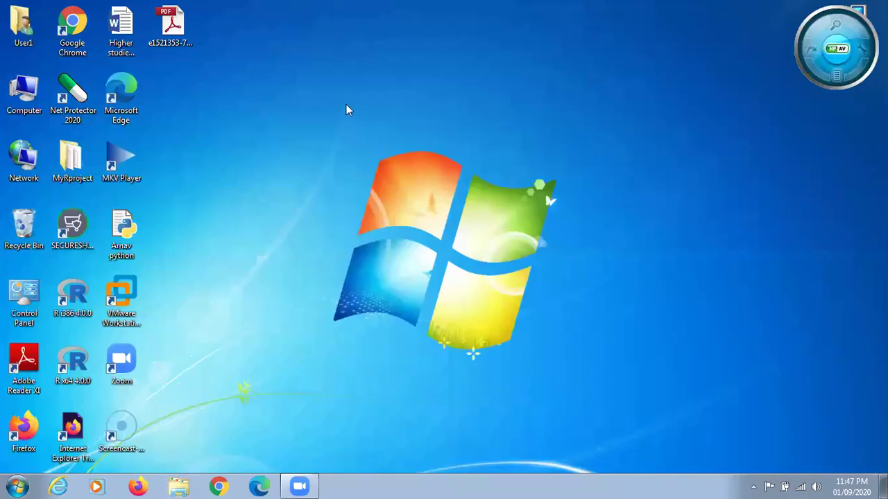
Step: Reach Environment Variables via Computer Properties and Advanced system settings
right_click(20, 100)
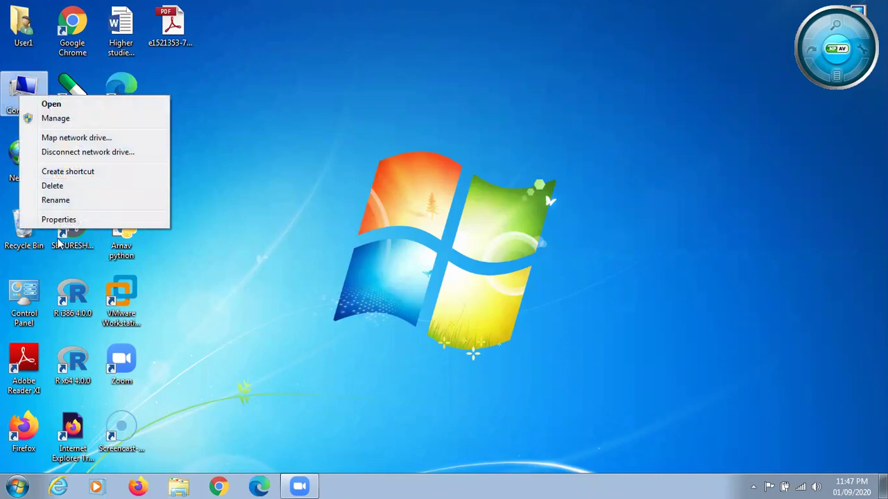
left_click(67, 220)
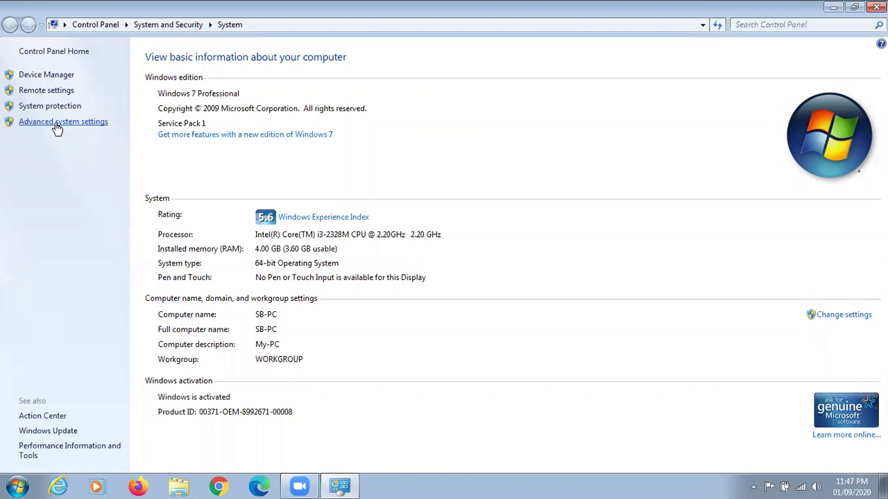
left_click(58, 125)
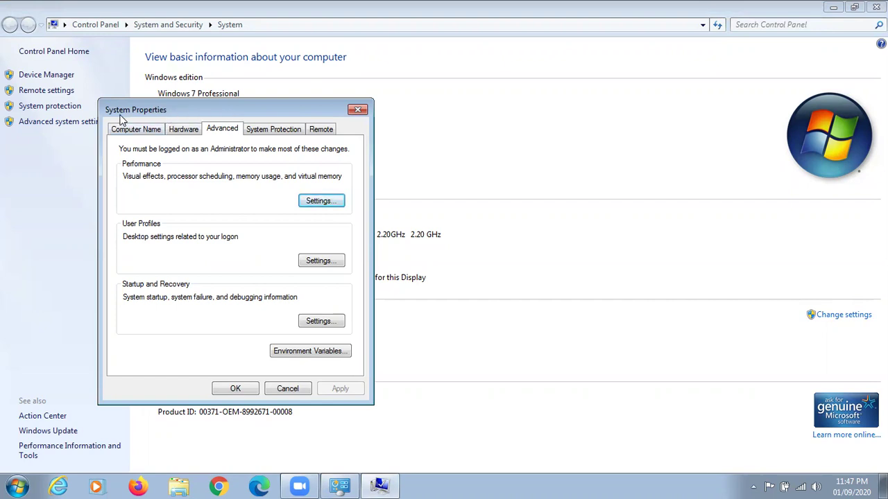
left_click(304, 356)
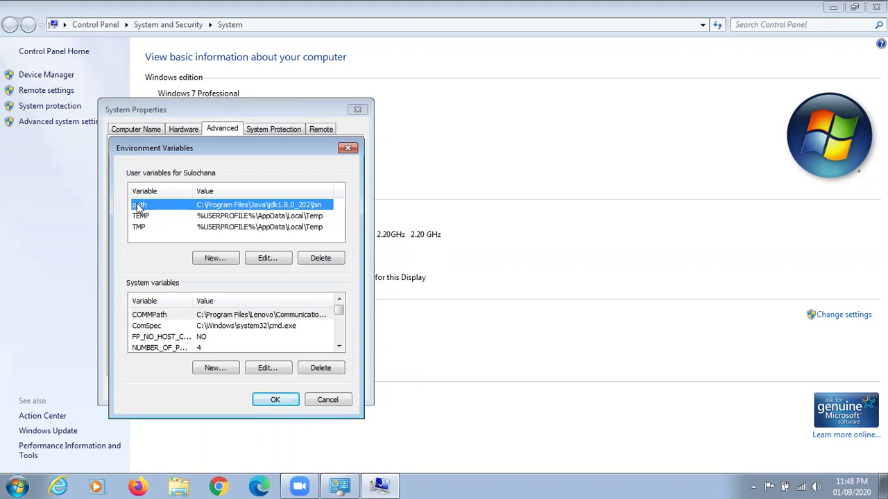
Step: Replace the user path variable's value with the pasted C:\Program Files\Java\jdk1.8.0_202\bin and confirm all dialogs
left_click(268, 259)
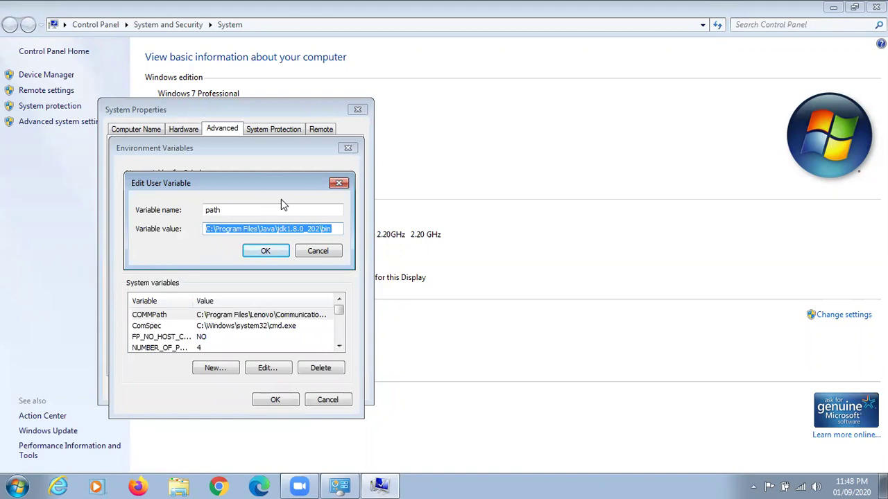
left_click(336, 228)
left_click_drag(336, 229, 200, 235)
key("BackSpace")
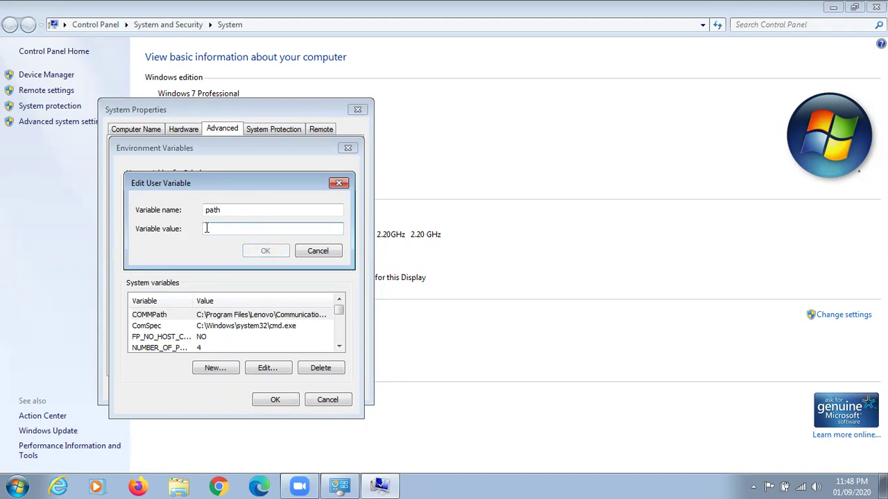
key("ctrl+v")
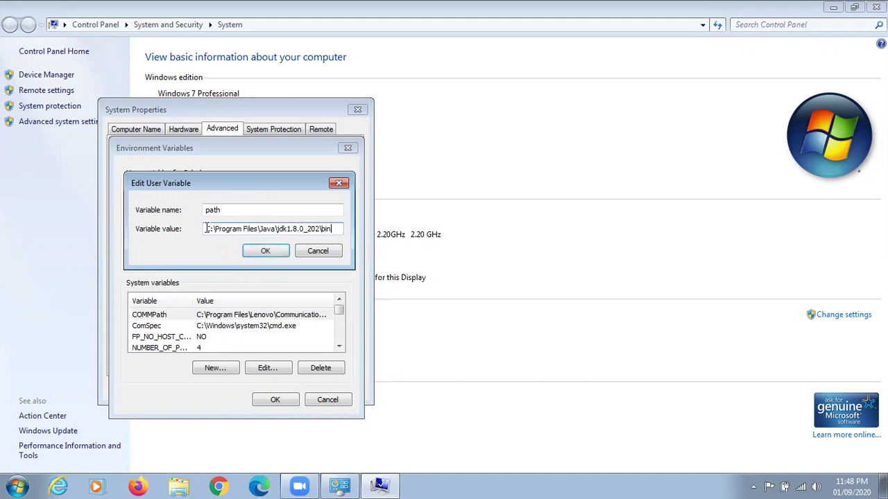
left_click(263, 253)
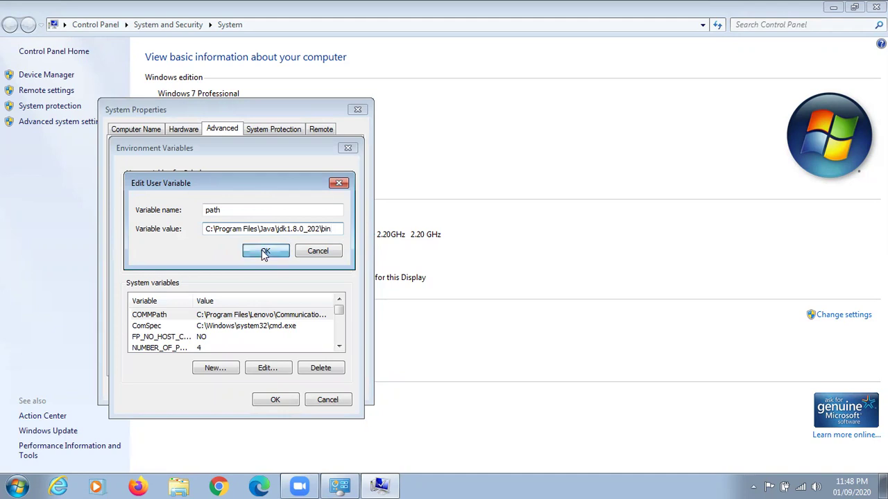
left_click(273, 401)
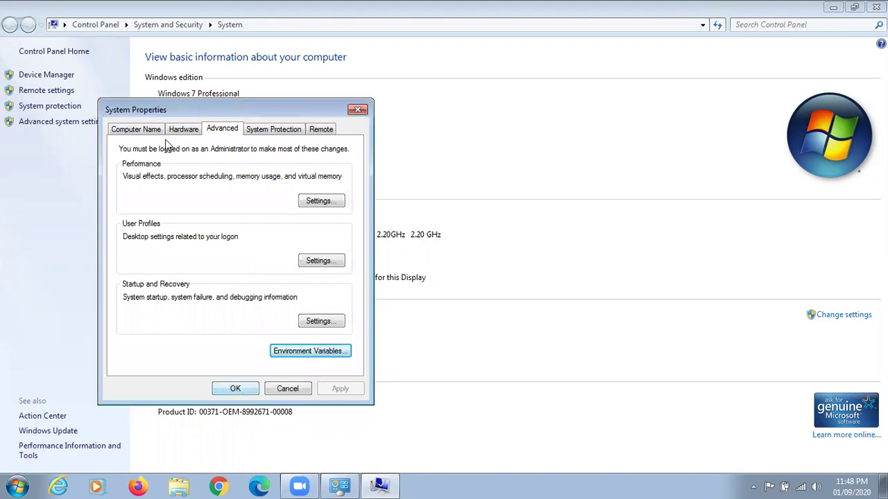
left_click(235, 389)
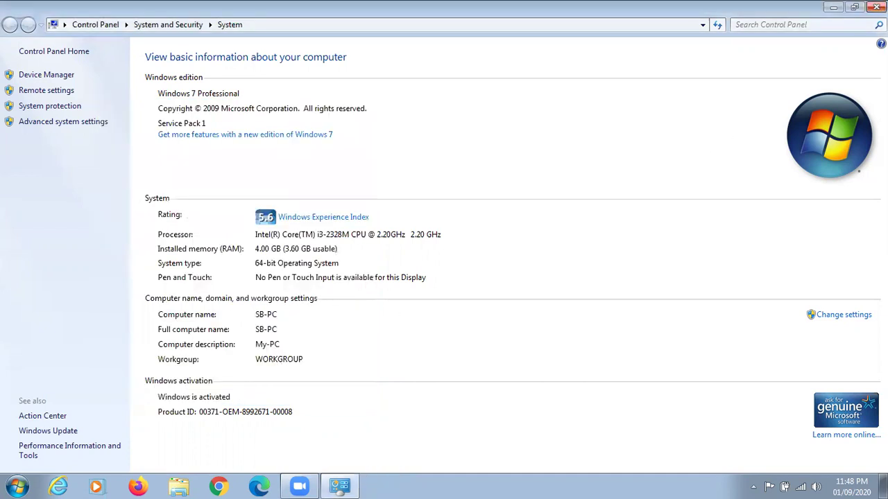
Step: Close the System window and launch Command Prompt by searching 'cmd' from the Start menu
left_click(876, 7)
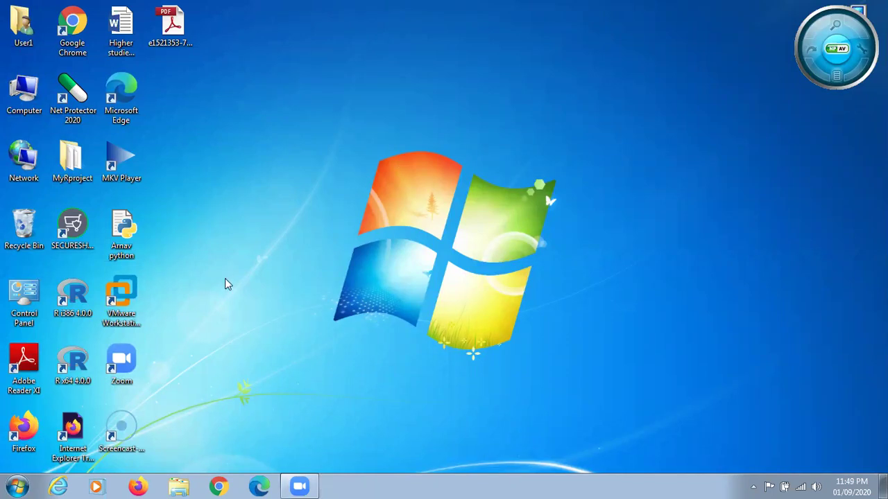
left_click(18, 486)
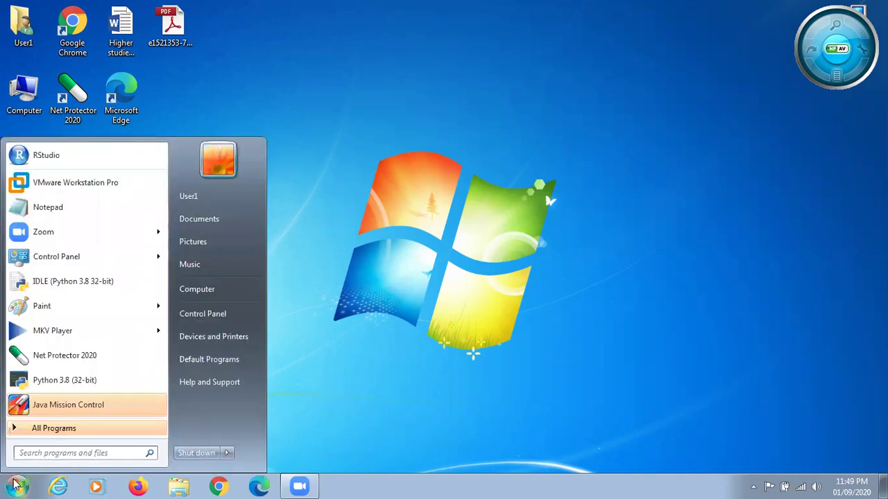
left_click(38, 449)
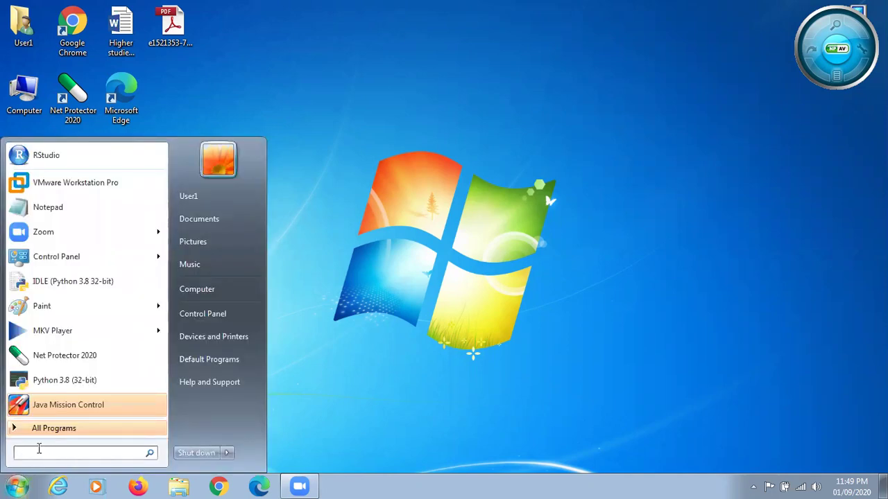
type("cmd")
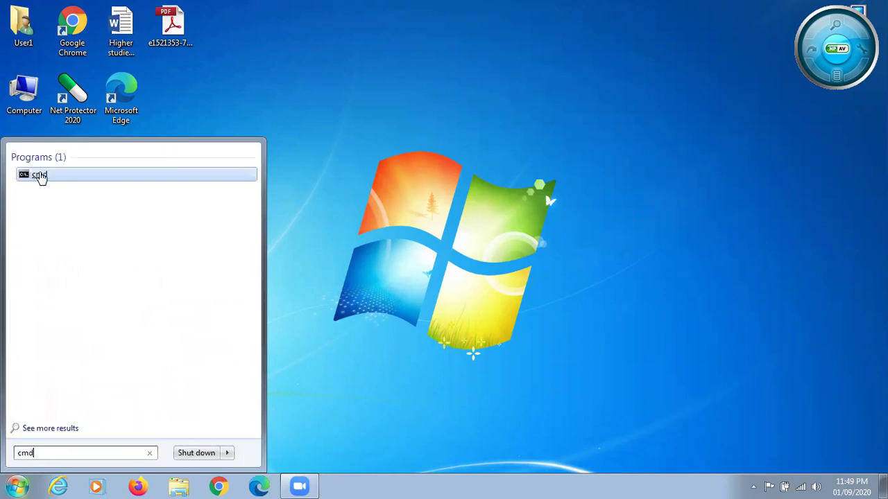
left_click(40, 175)
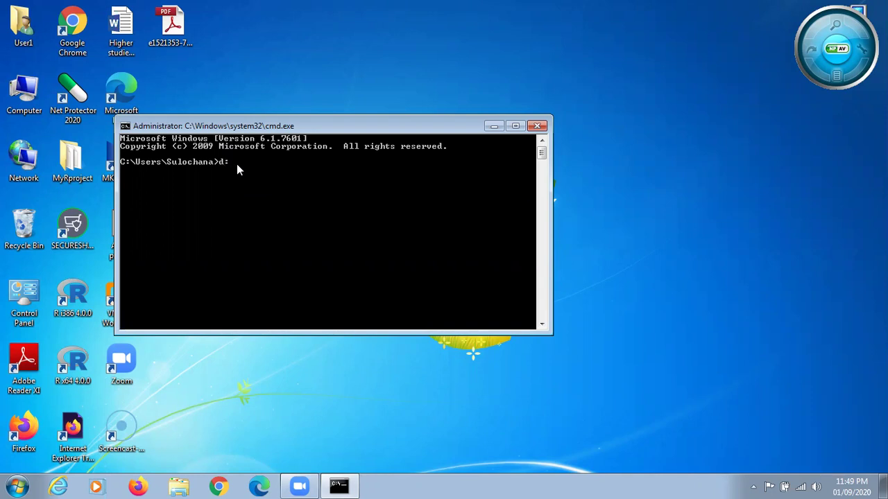
Step: Switch to drive D, run javac -version to see 1.8.0_202, and dismiss the antivirus popup
key("Return")
type("-version")
key("Return")
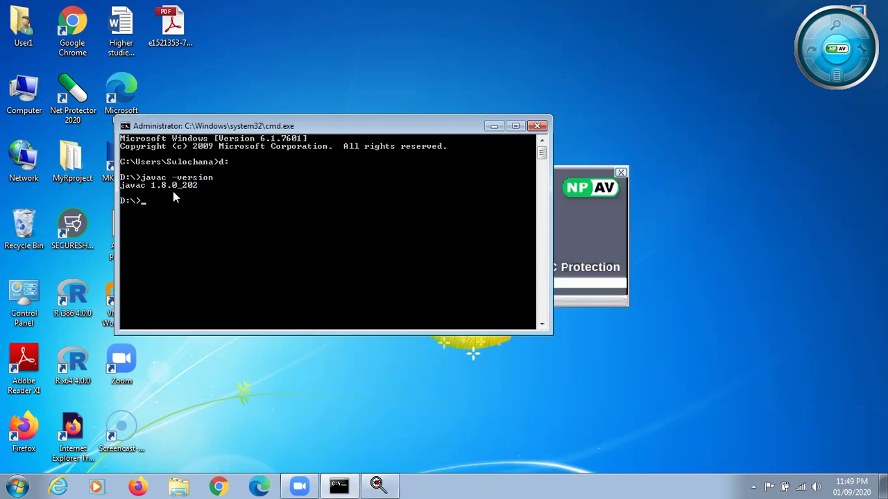
left_click(620, 172)
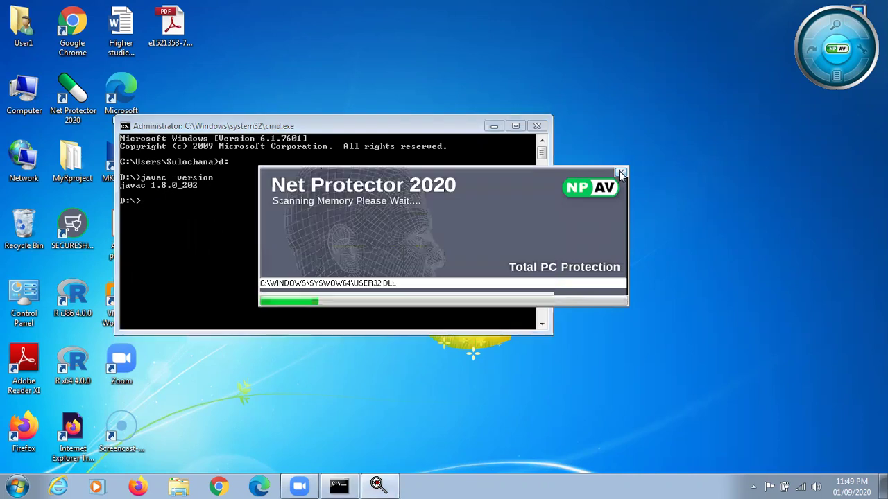